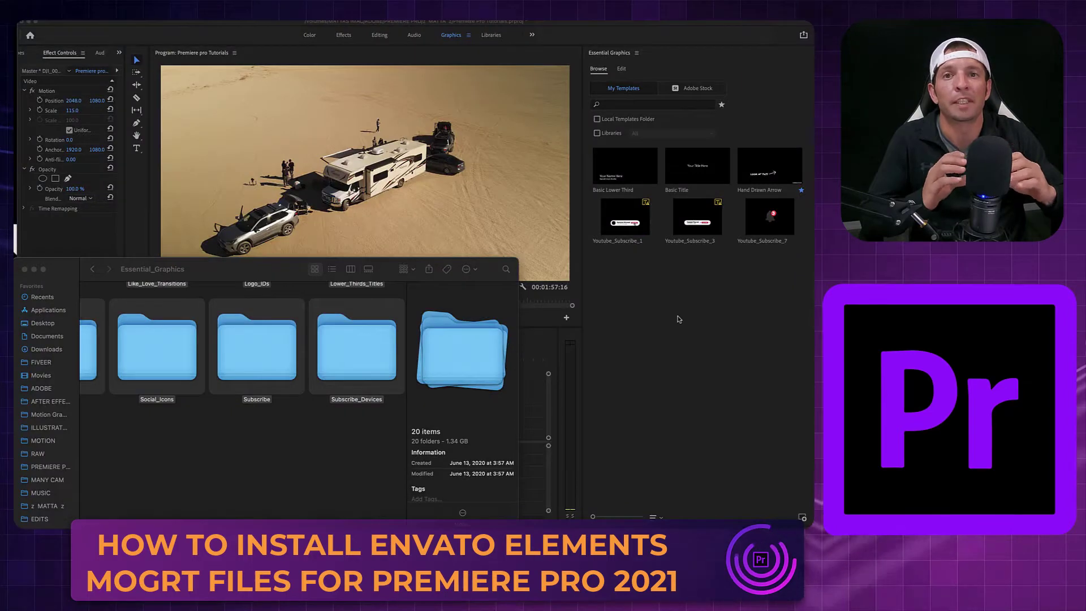
Step: Bring the Premiere Pro window in front of Finder to reveal the Essential Graphics panel
click(665, 301)
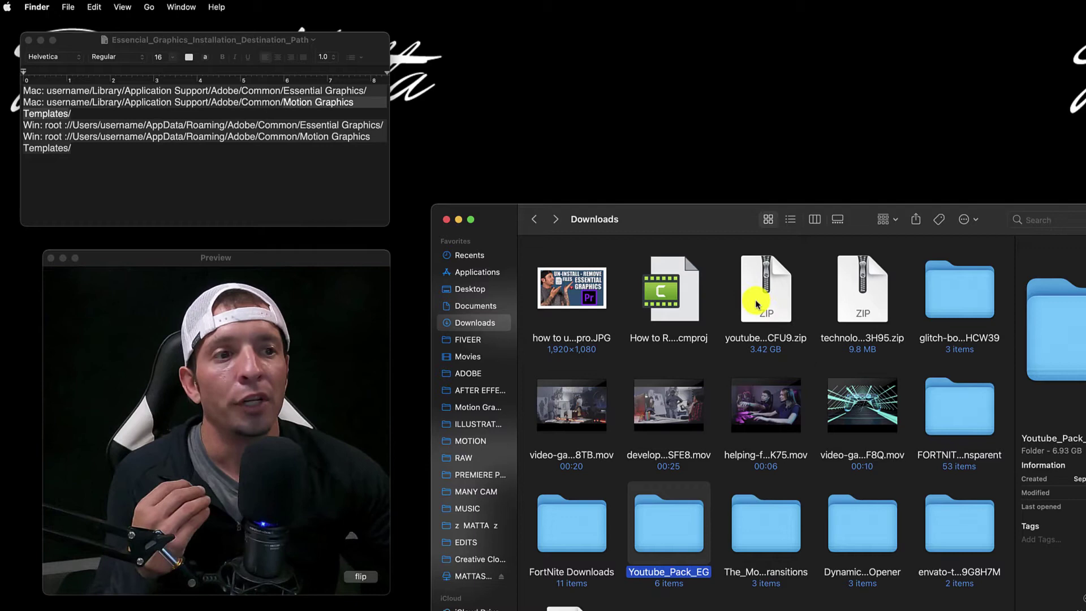
Step: Go from Downloads into Youtube_Pack_EG and then its Documentation folder
double_click(658, 541)
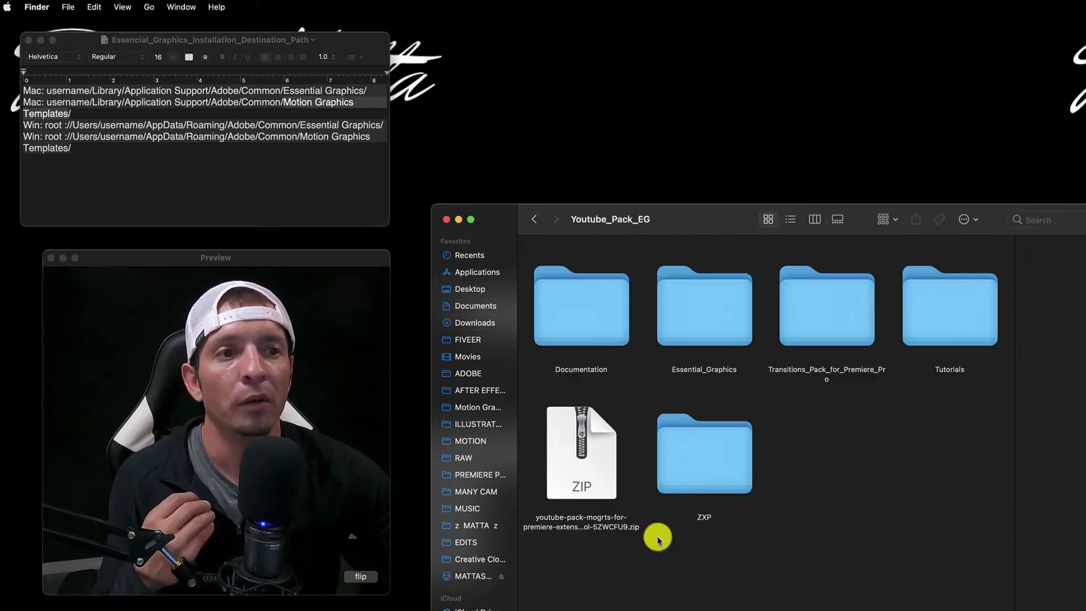
double_click(596, 334)
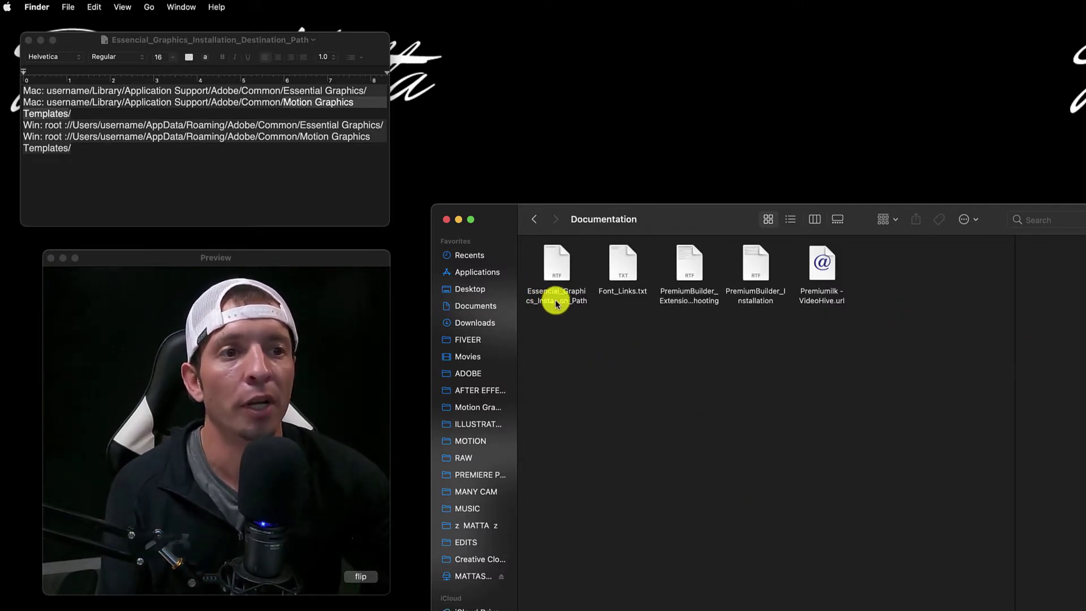
click(337, 170)
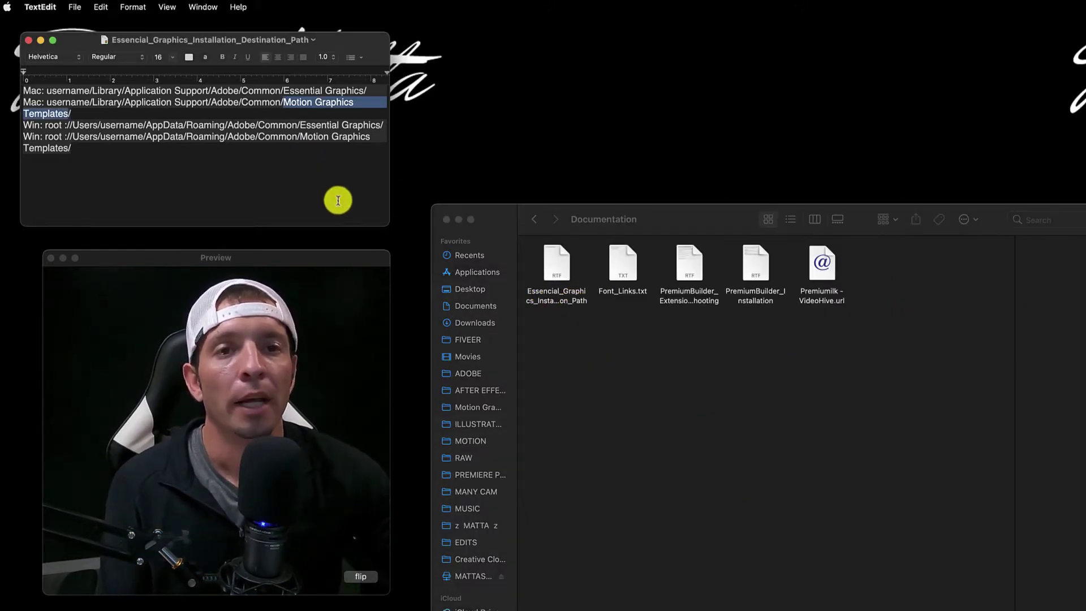
click(281, 104)
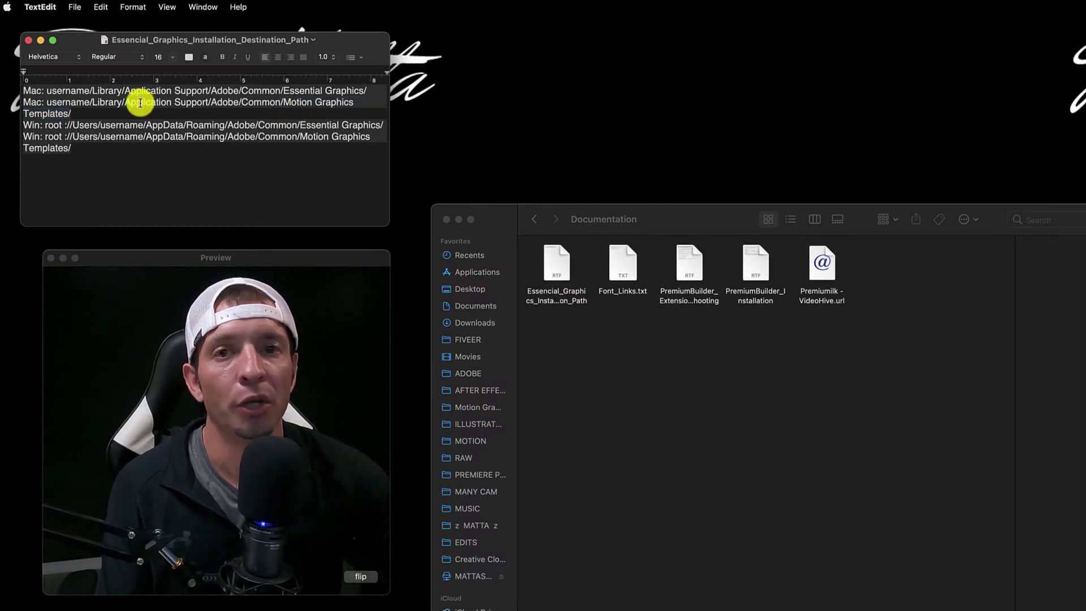
drag(140, 89, 217, 91)
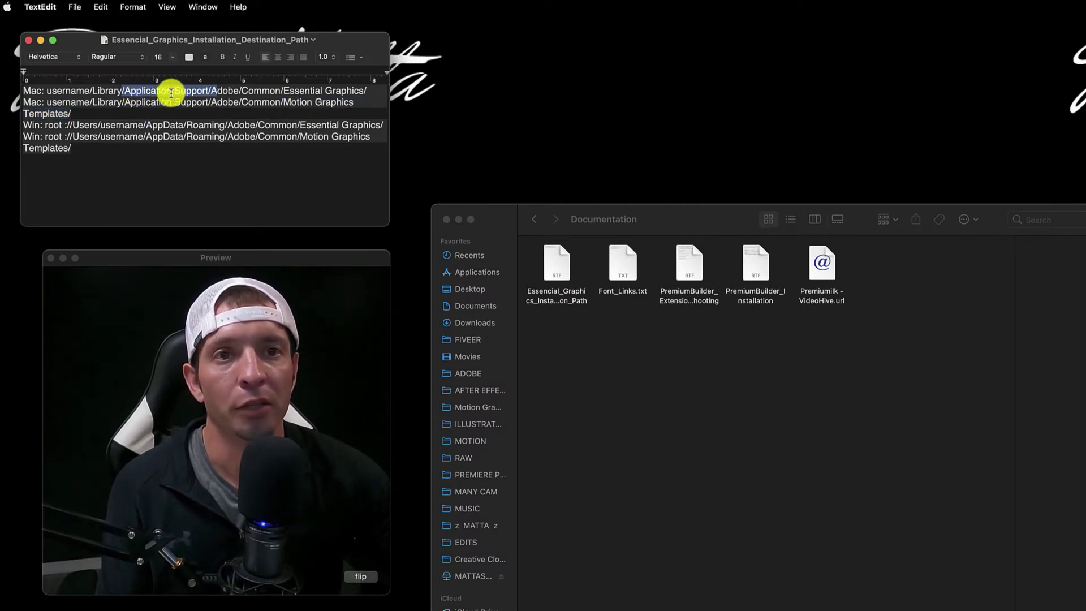
drag(92, 91, 333, 100)
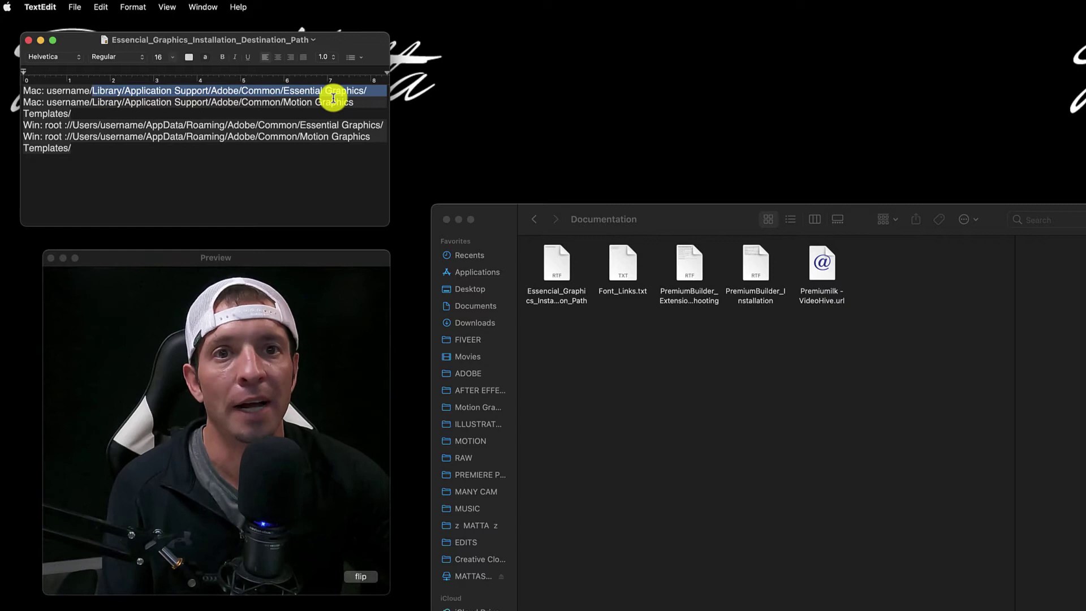
drag(30, 125, 368, 127)
mouse_move(30, 136)
mouse_down()
mouse_move(347, 138)
mouse_move(348, 125)
mouse_up()
key(Right)
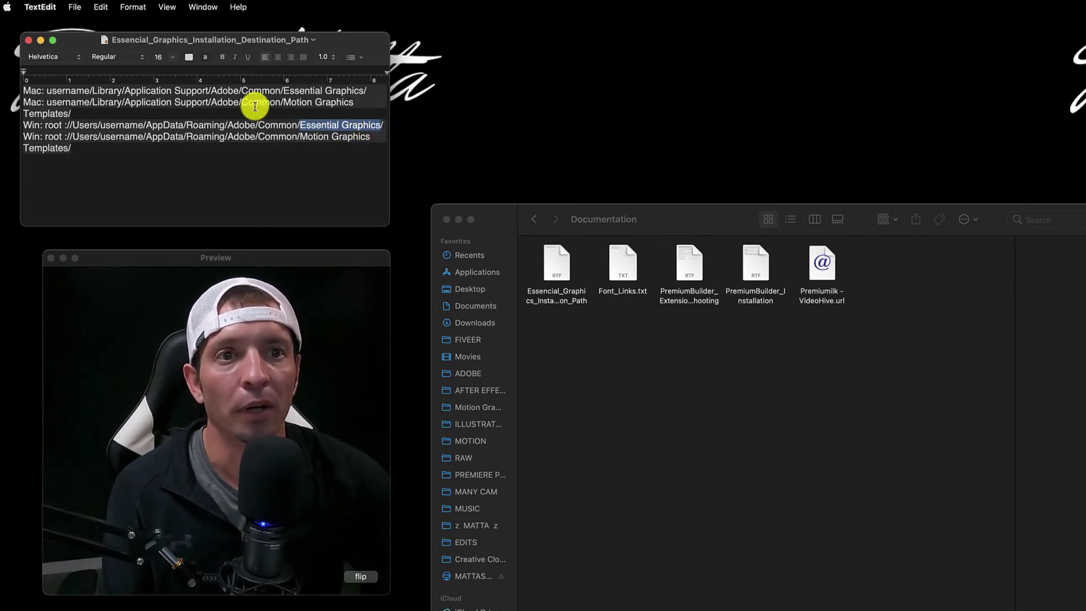
click(243, 103)
drag(234, 102, 316, 103)
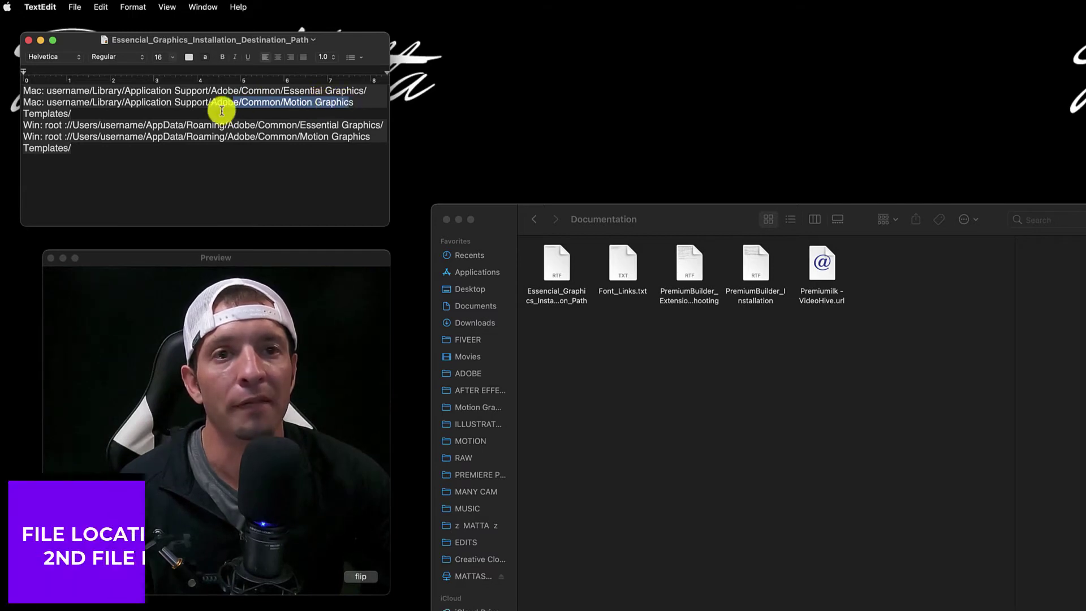
click(218, 109)
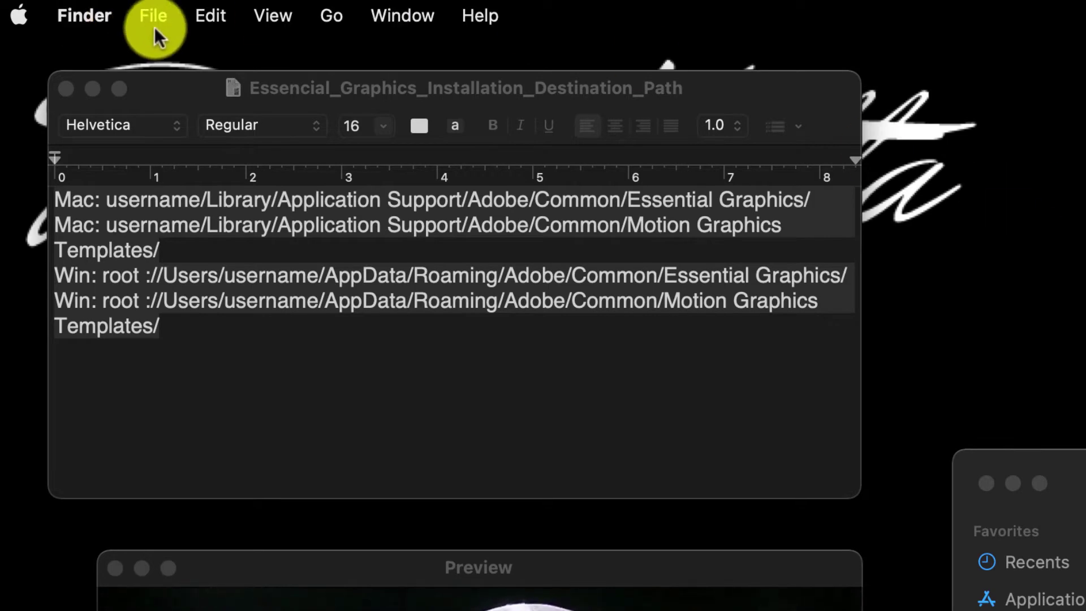
Step: Reveal the hidden Library entry in the Go menu with Option and open it
click(328, 19)
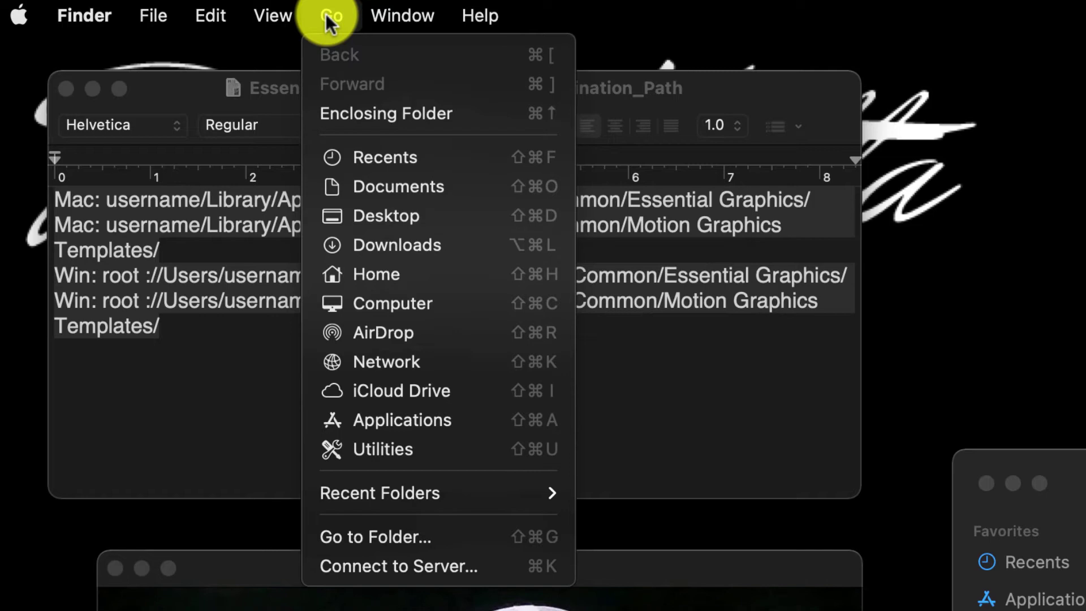
key(alt)
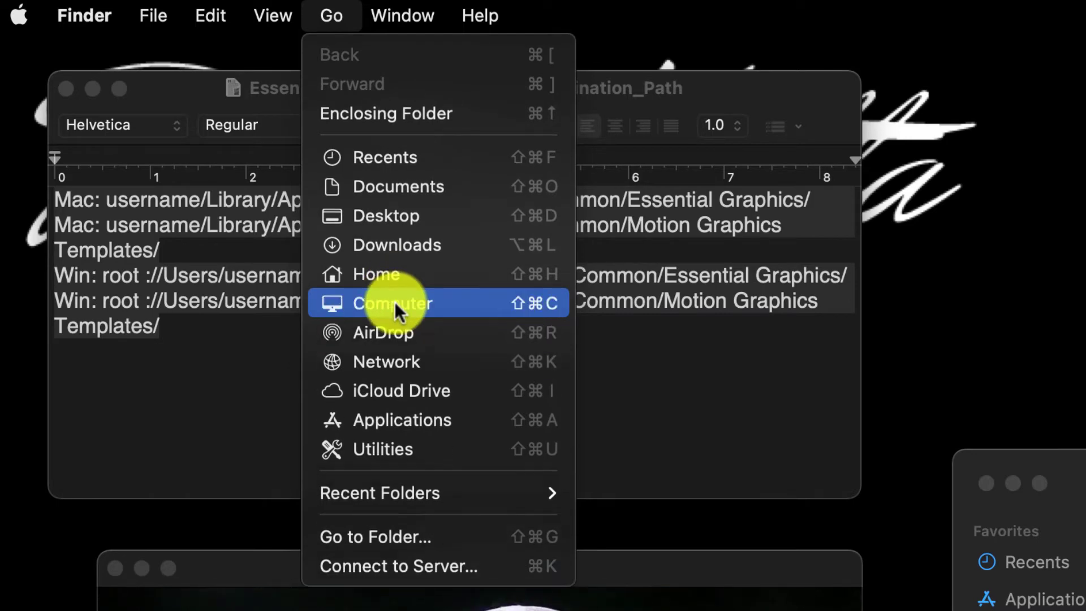
key(alt)
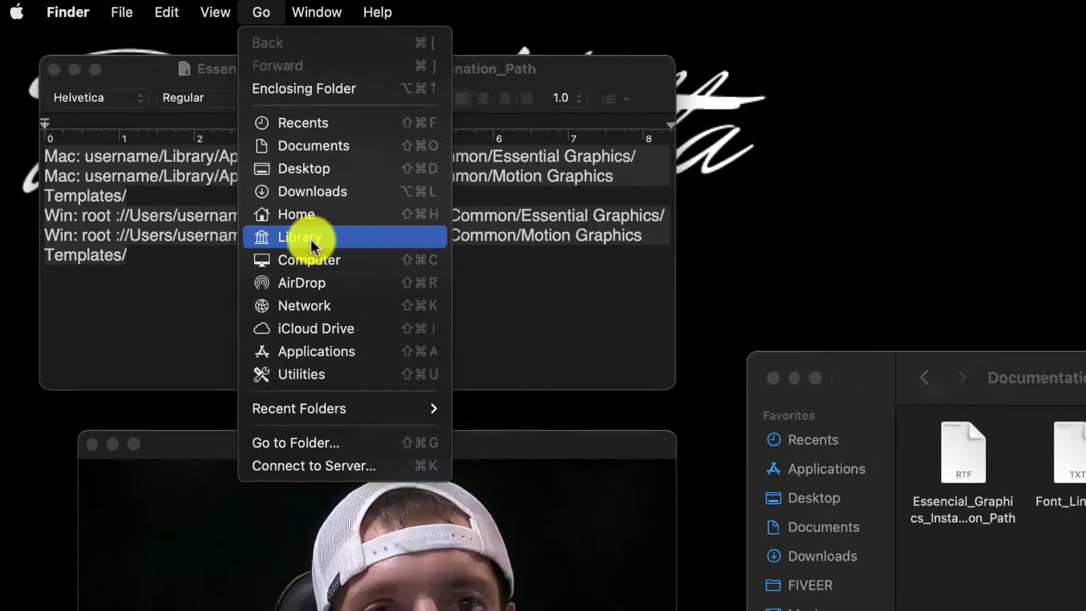
click(430, 312)
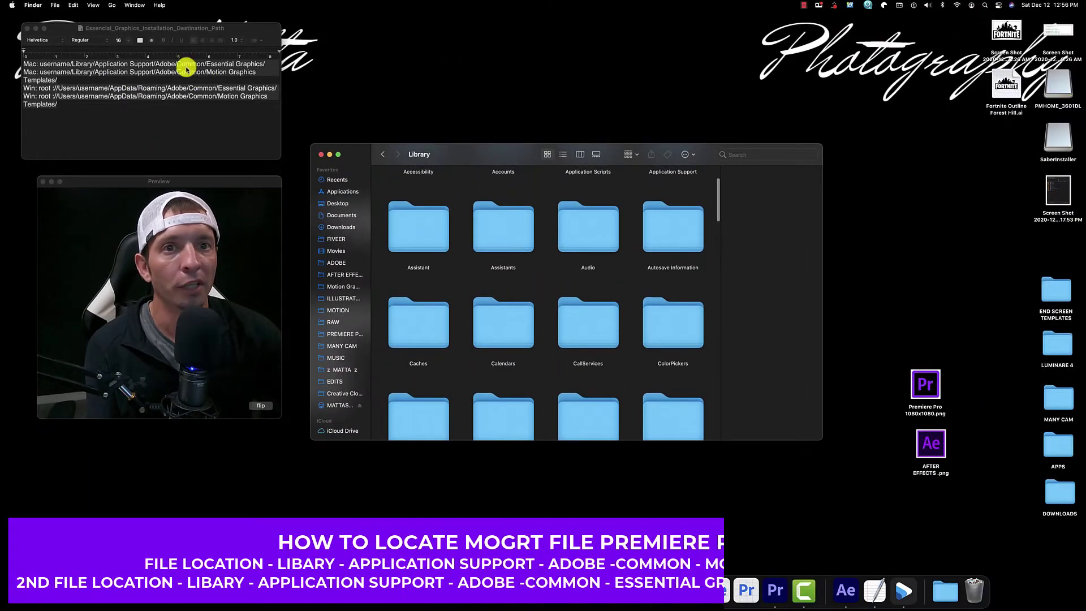
Step: Navigate Library > Application Support > Adobe > Common > Motion Graphics Templates
drag(180, 65, 110, 66)
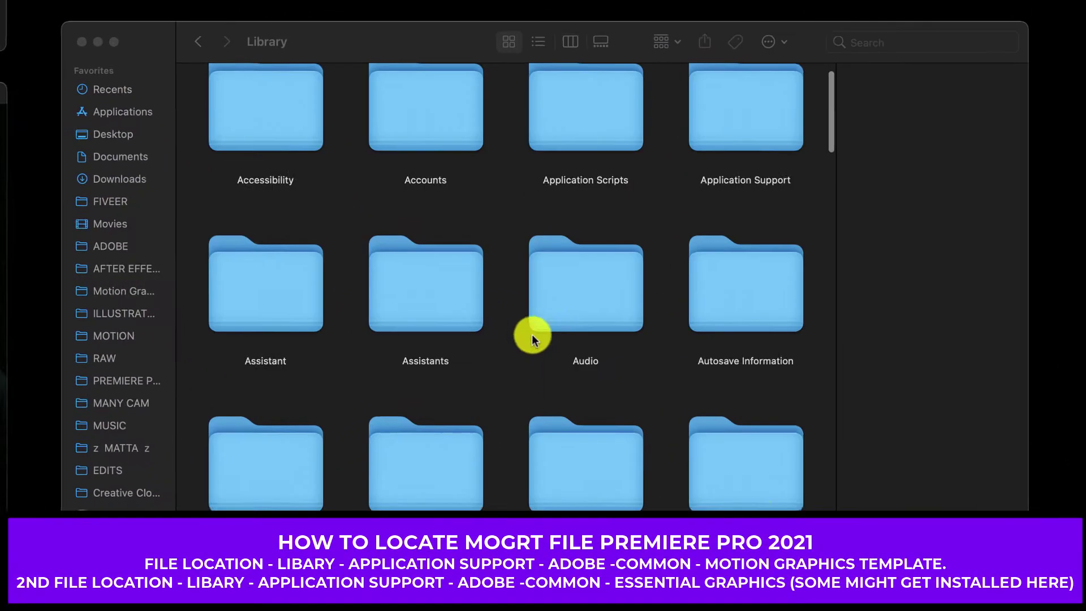
click(757, 125)
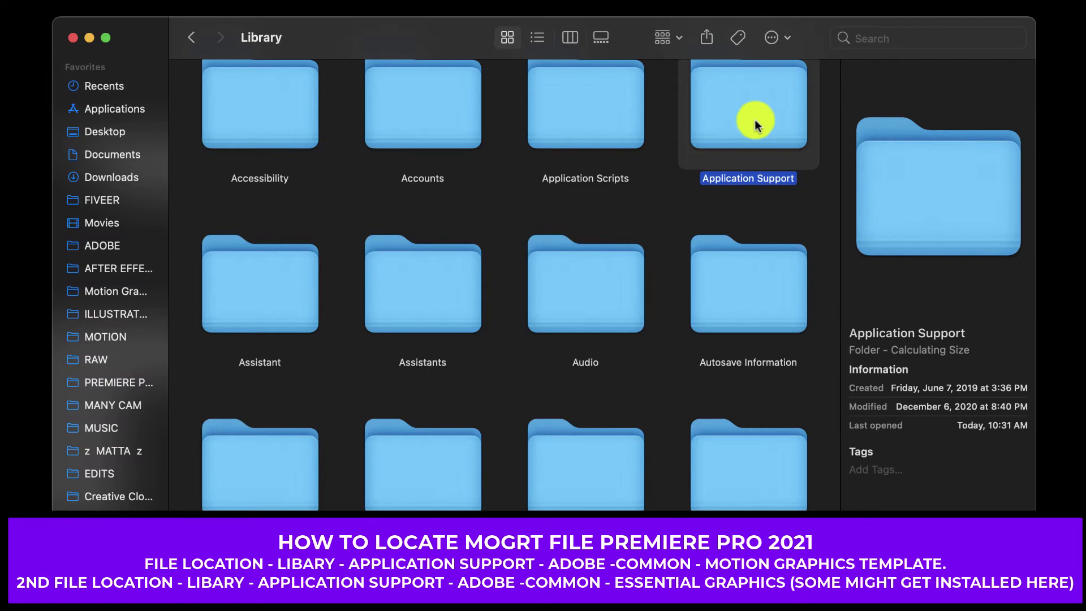
double_click(755, 123)
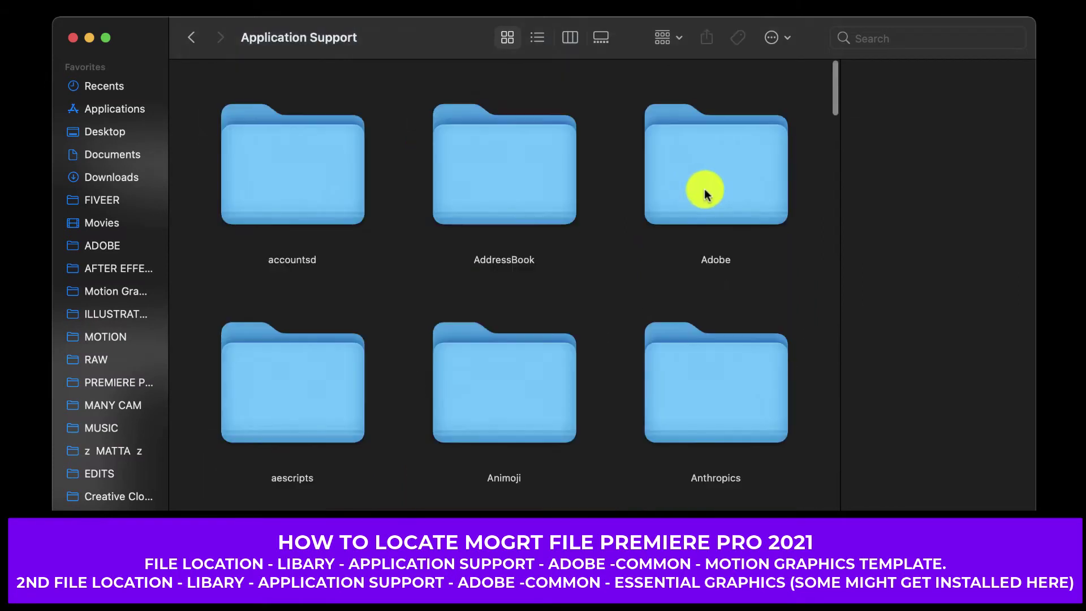
double_click(744, 190)
scroll(280, 355, down, 5)
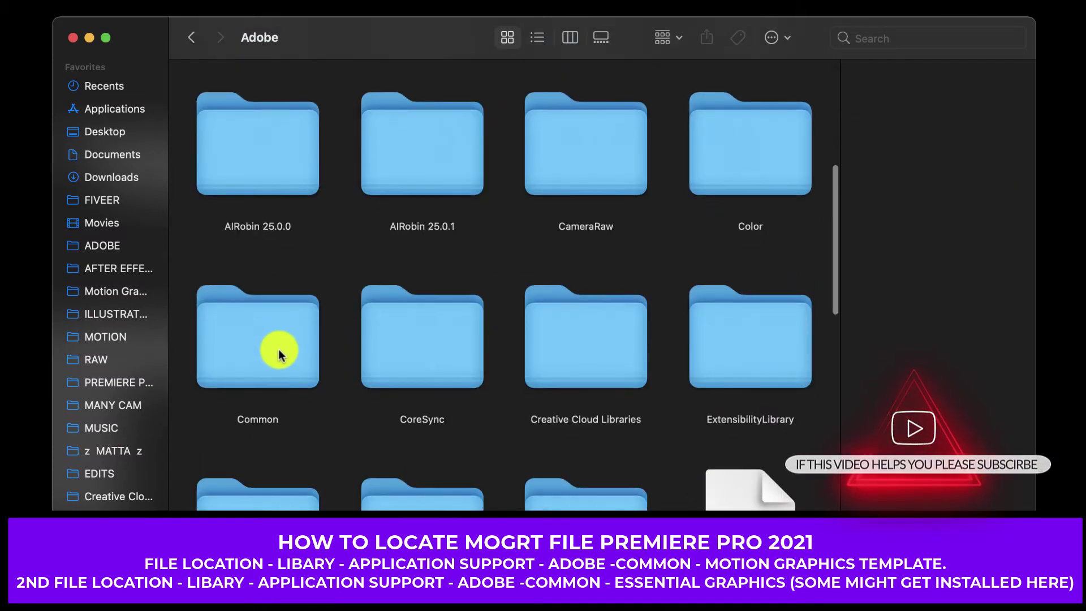
double_click(280, 355)
scroll(722, 243, up, 2)
click(727, 249)
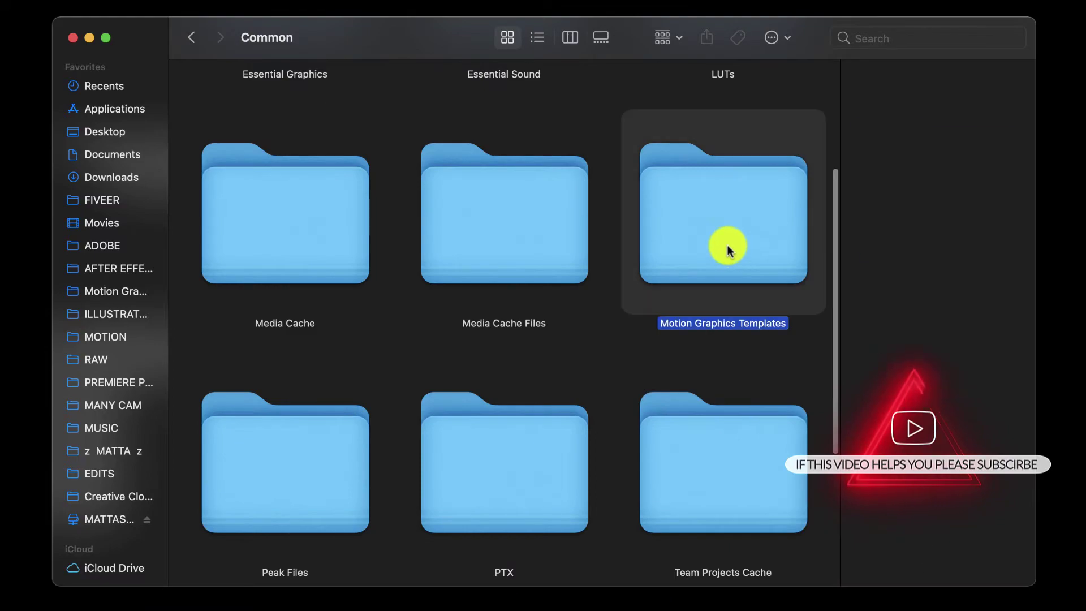
double_click(728, 249)
scroll(550, 279, up, 3)
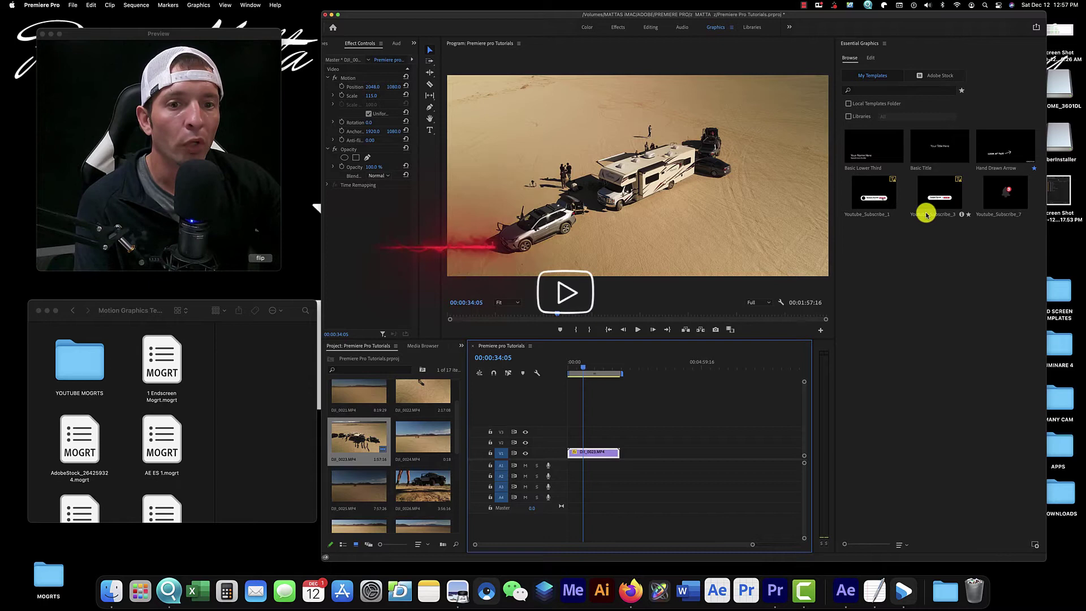
scroll(145, 407, down, 2)
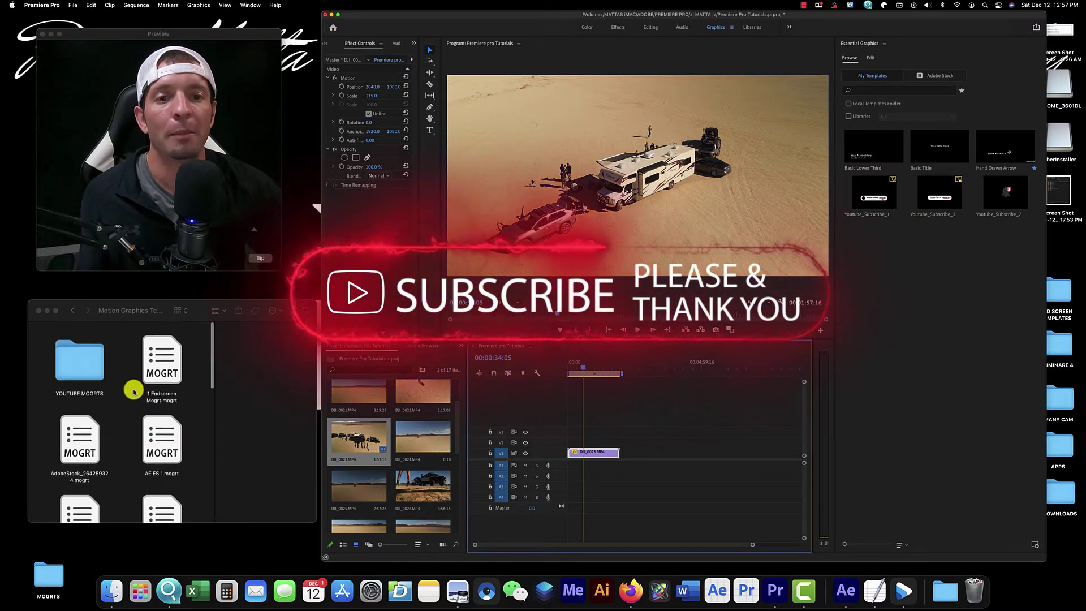
scroll(162, 438, up, 1)
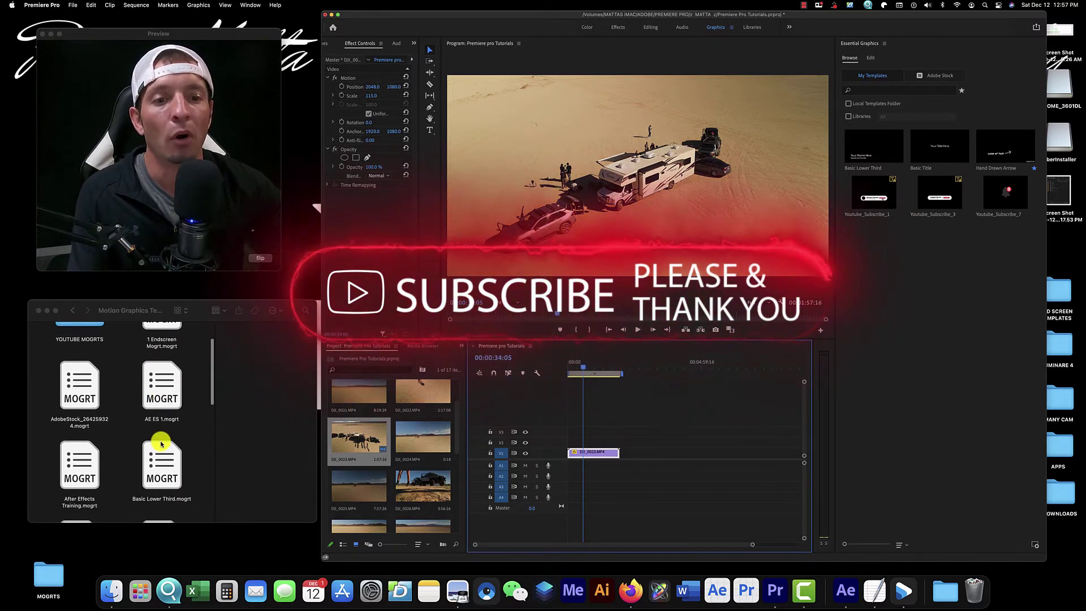
scroll(157, 432, up, 3)
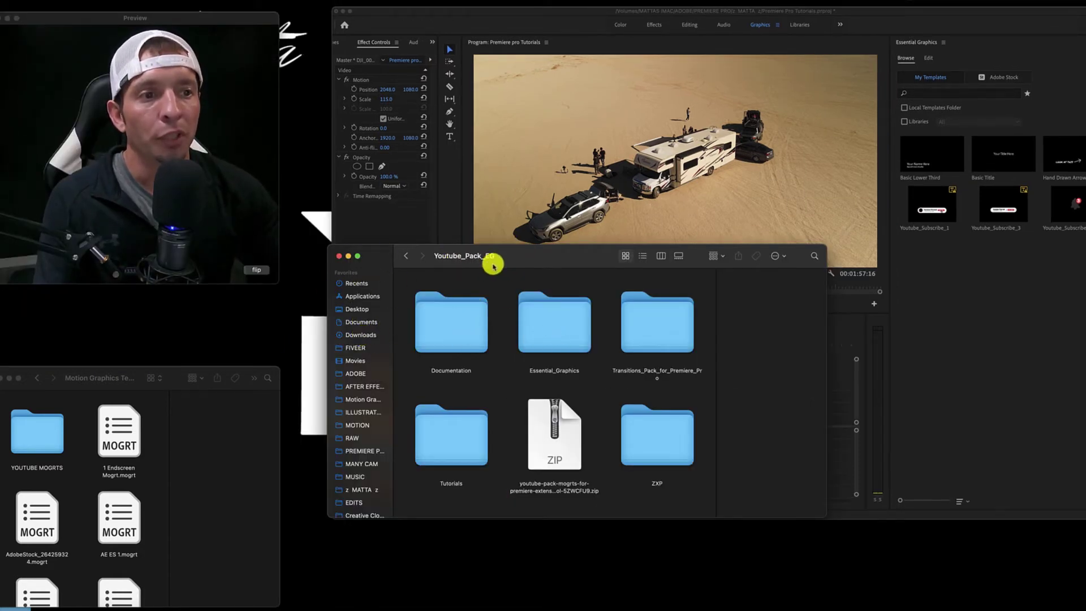
Step: Enter Essential_Graphics, select all 20 template folders, and copy them
click(564, 339)
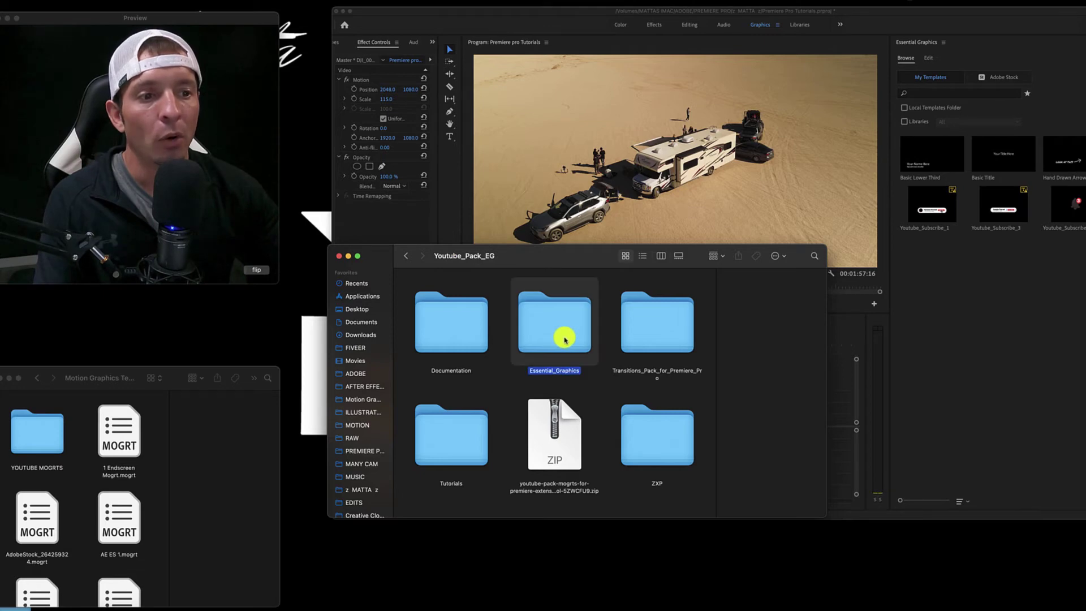
double_click(564, 339)
scroll(576, 357, right, 2)
scroll(575, 356, right, 2)
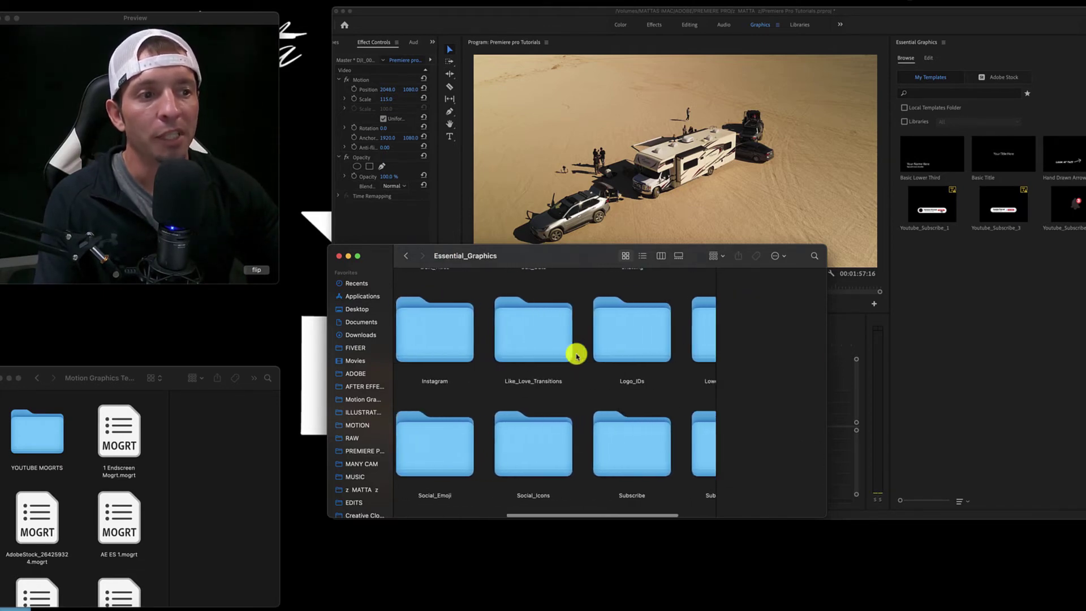
scroll(575, 356, right, 2)
scroll(573, 357, right, 2)
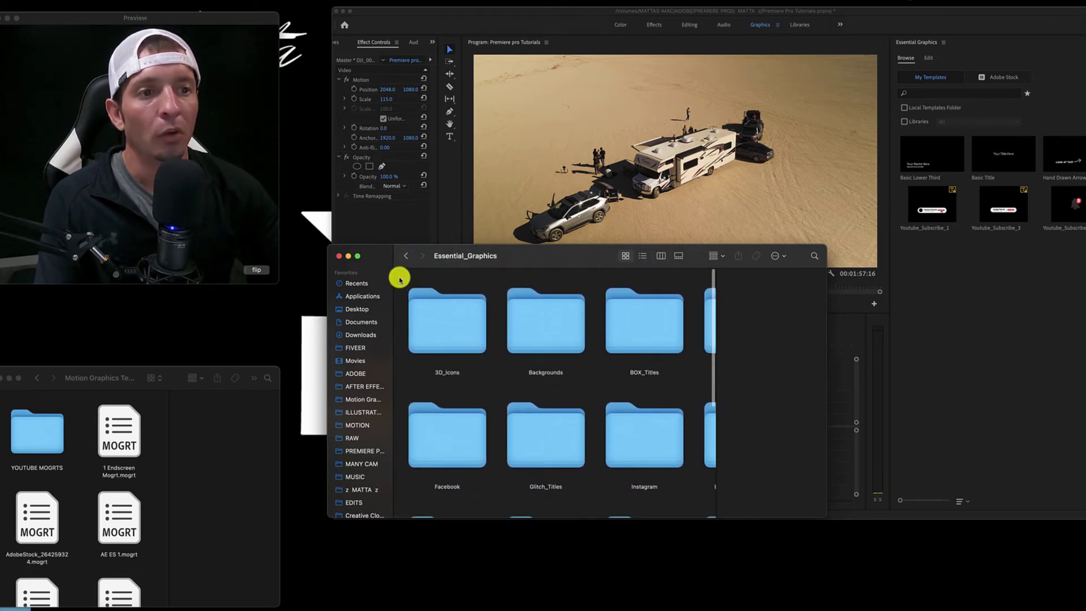
mouse_move(399, 274)
mouse_down()
mouse_move(738, 575)
mouse_move(711, 487)
mouse_up()
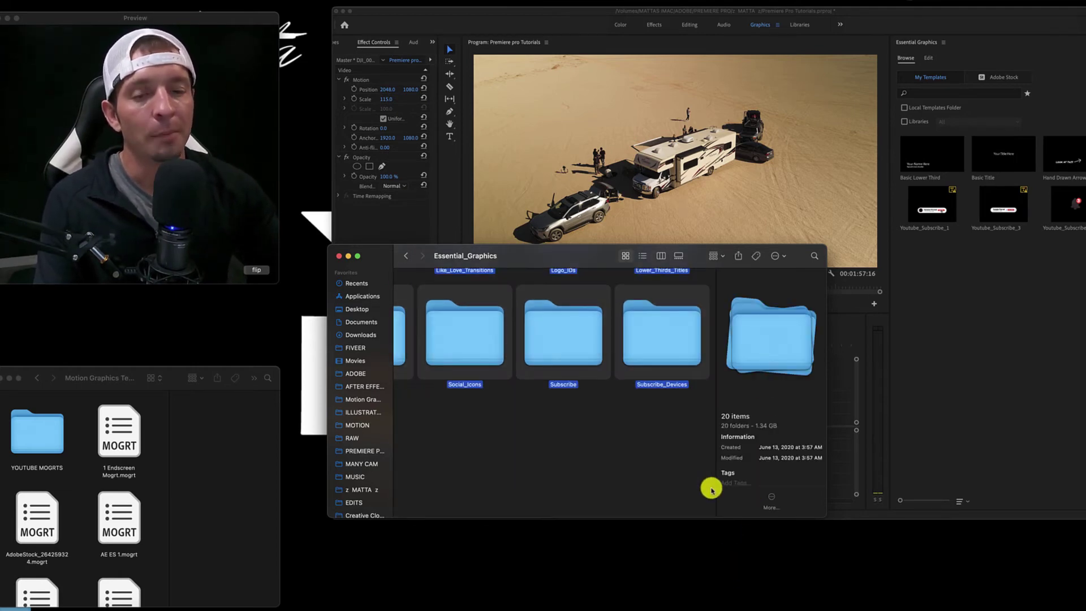
right_click(667, 351)
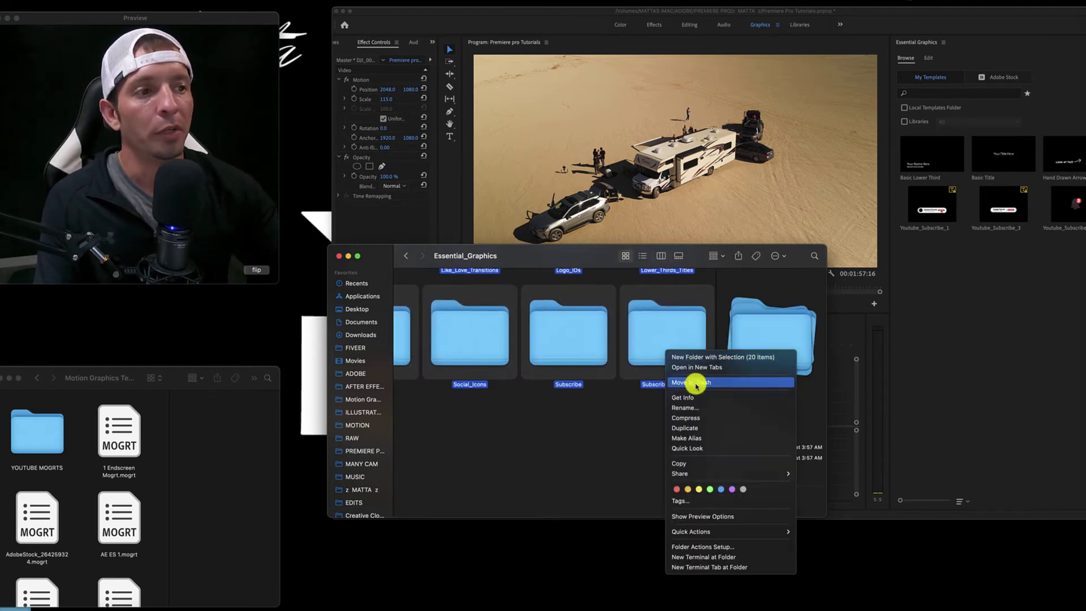
click(635, 364)
click(152, 412)
Step: Paste the 20 folders, including 3D_Icons, Backgrounds, BOX_Titles and Call_Outs, into Motion Graphics Templates
drag(120, 377, 124, 314)
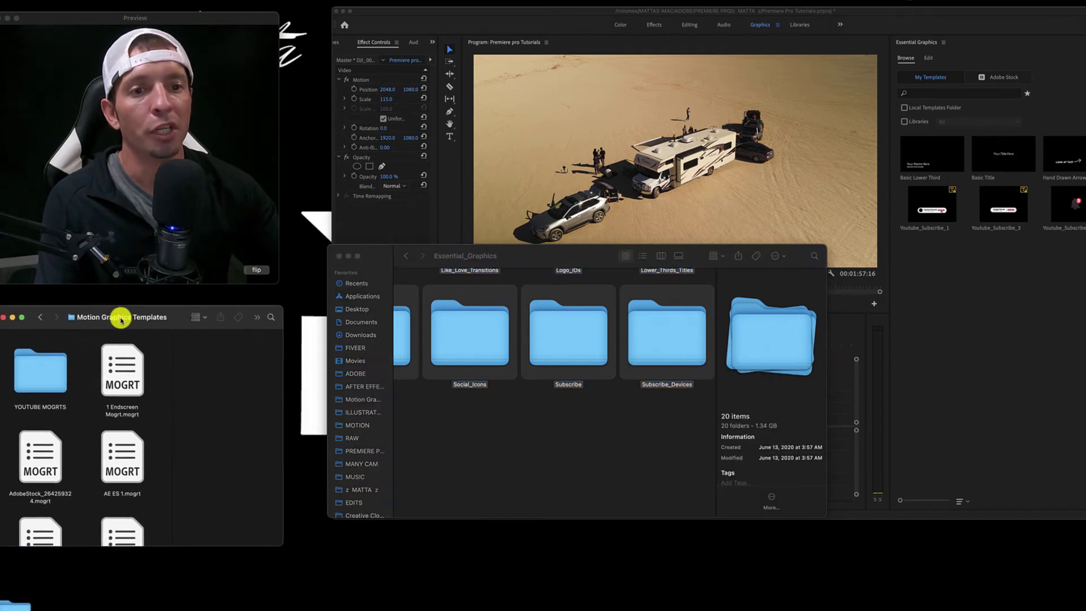
right_click(157, 403)
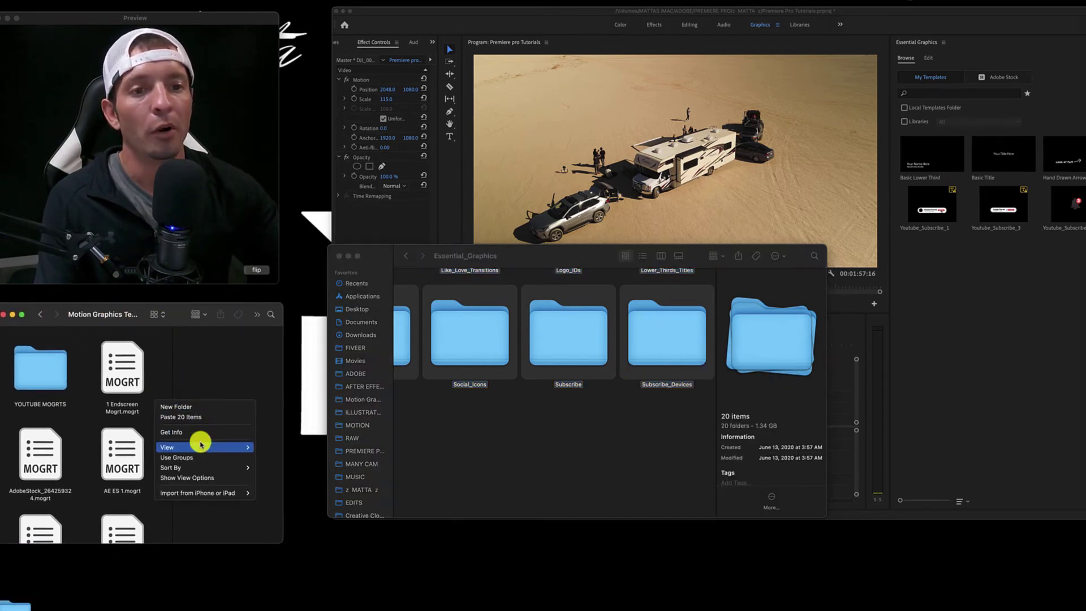
click(155, 368)
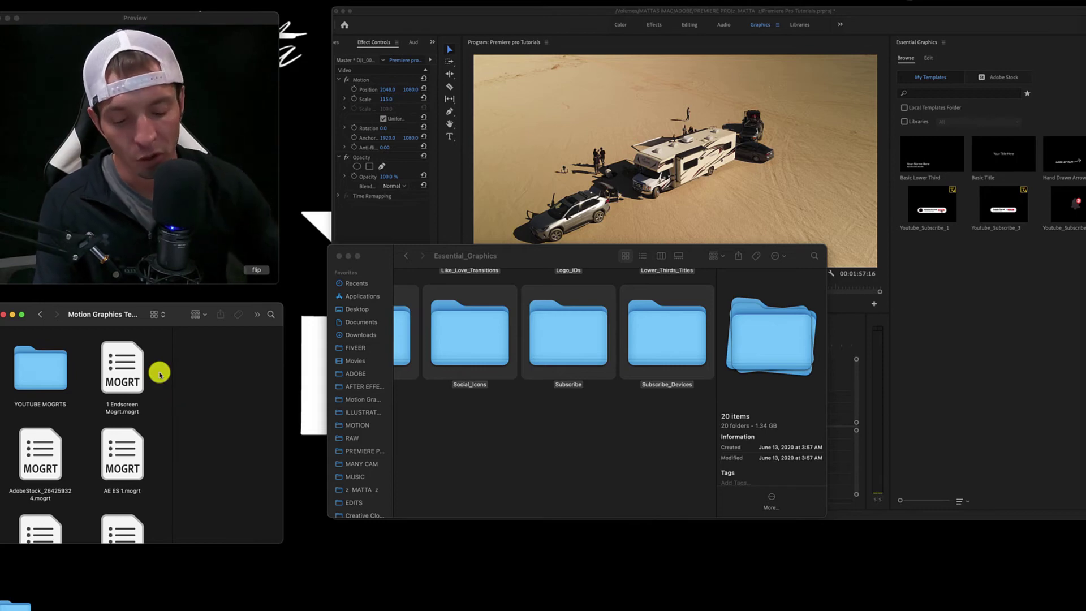
click(107, 367)
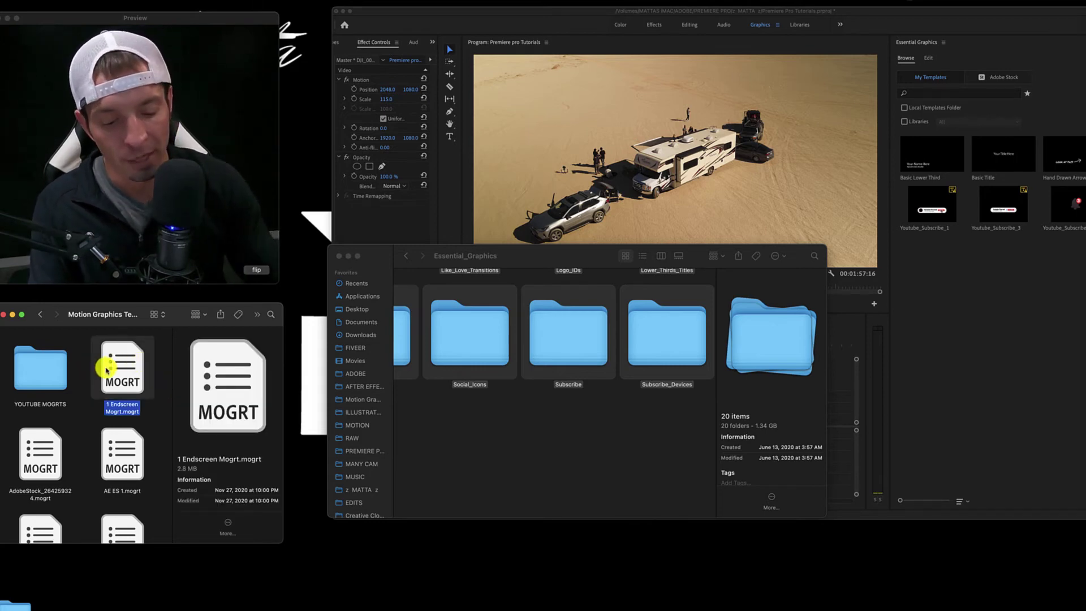
scroll(108, 368, up, 5)
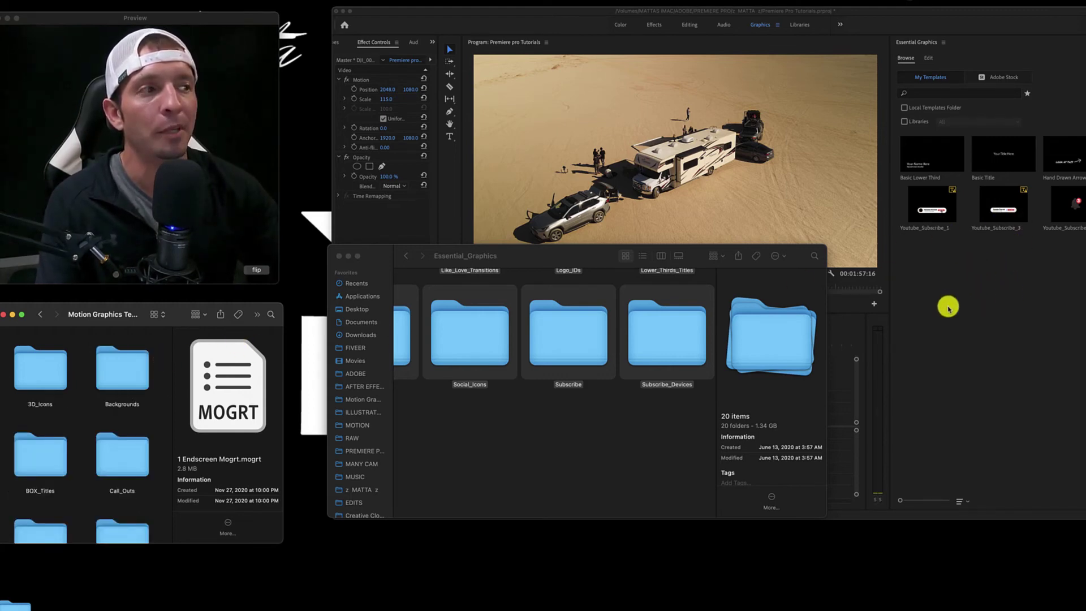
Step: Switch to Premiere Pro, then back to Finder, to refresh My Templates
click(973, 286)
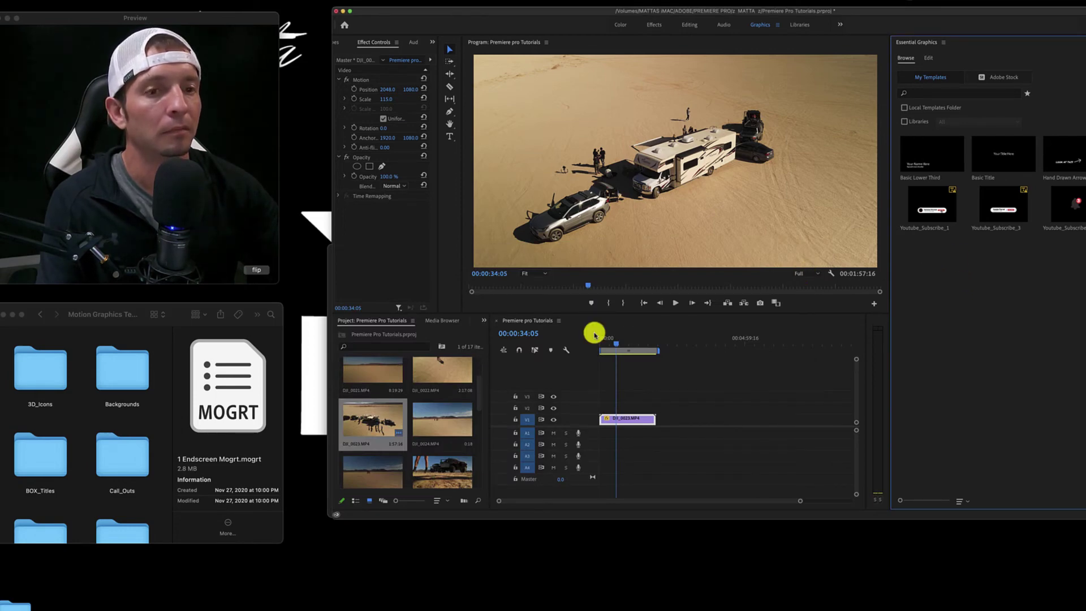
click(93, 317)
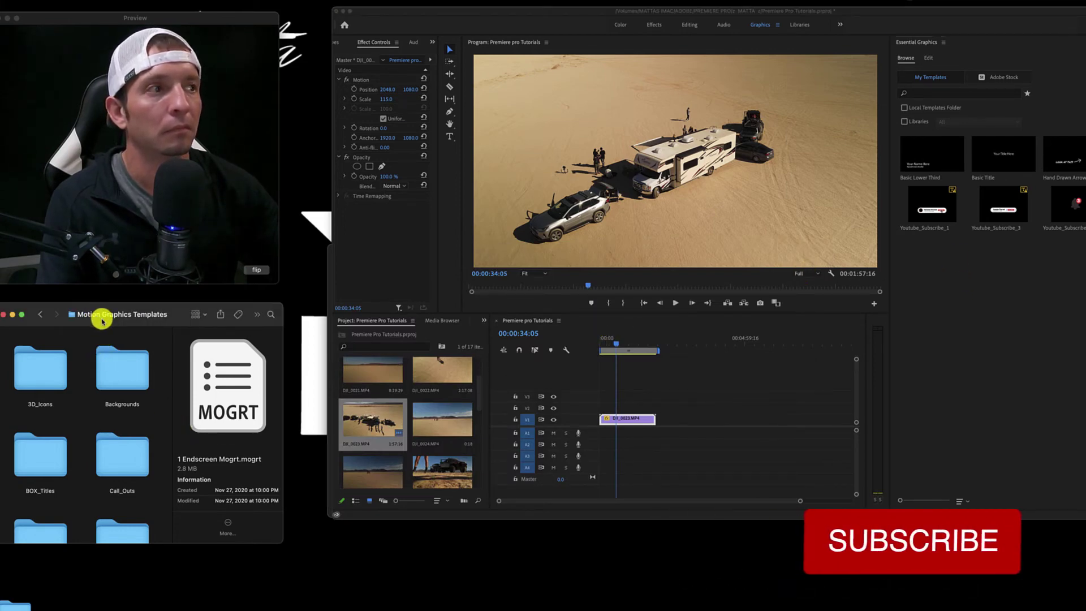